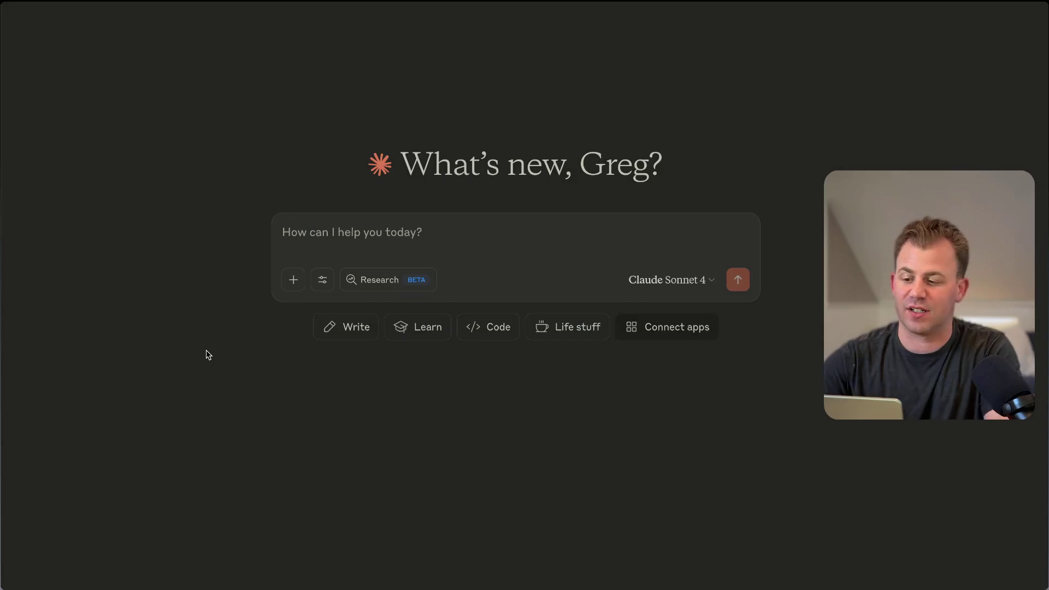
Ask Claude about recently closed HubSpot deals, getting seven deals totalling $289,750 with statistics.
{"action": "left_click", "coordinate": [322, 280]}
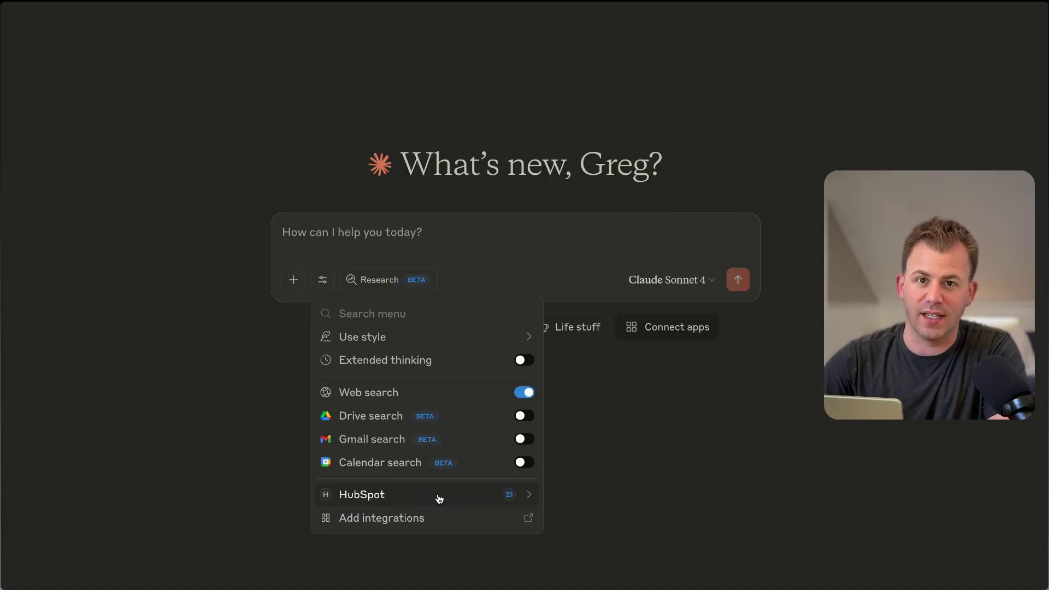
{"action": "left_click", "coordinate": [386, 240]}
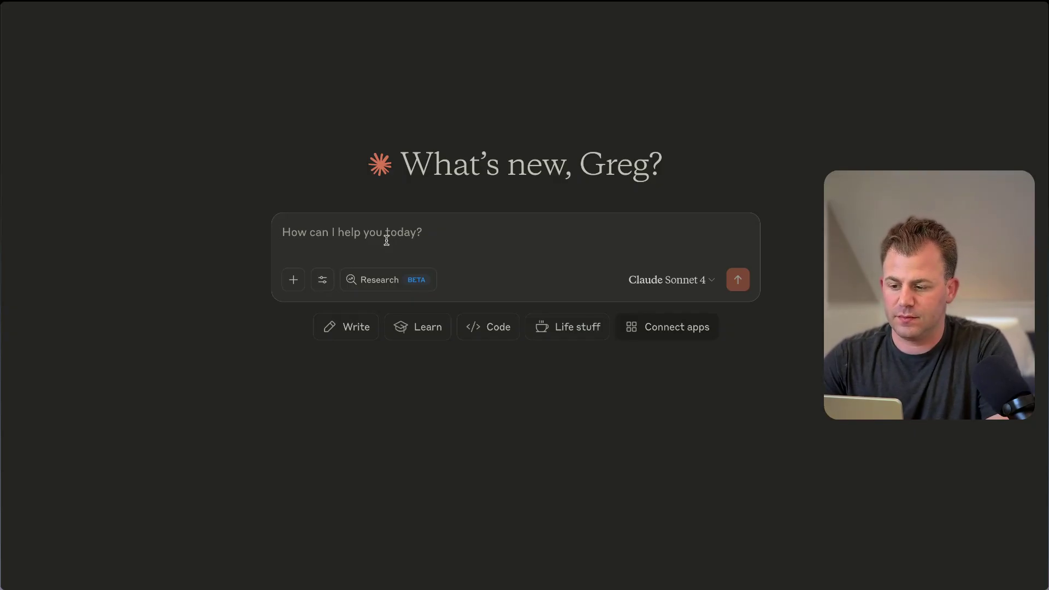
{"action": "type", "text": "Show me the deals that have closed in the last 60 days inside of my HubSpot CRM."}
{"action": "key", "text": "Return"}
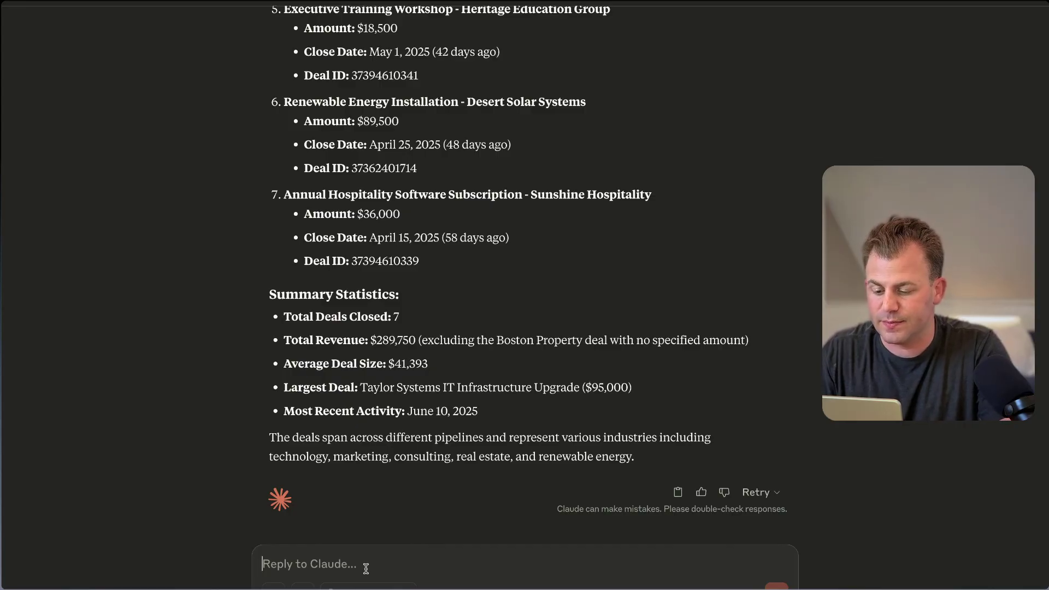
Ask for contacts linked to the closed deals, always allowing HubSpot association and contact lookups.
{"action": "type", "text": "Show us the contacts that are associated with these deals and tell me who they are."}
{"action": "key", "text": "Return"}
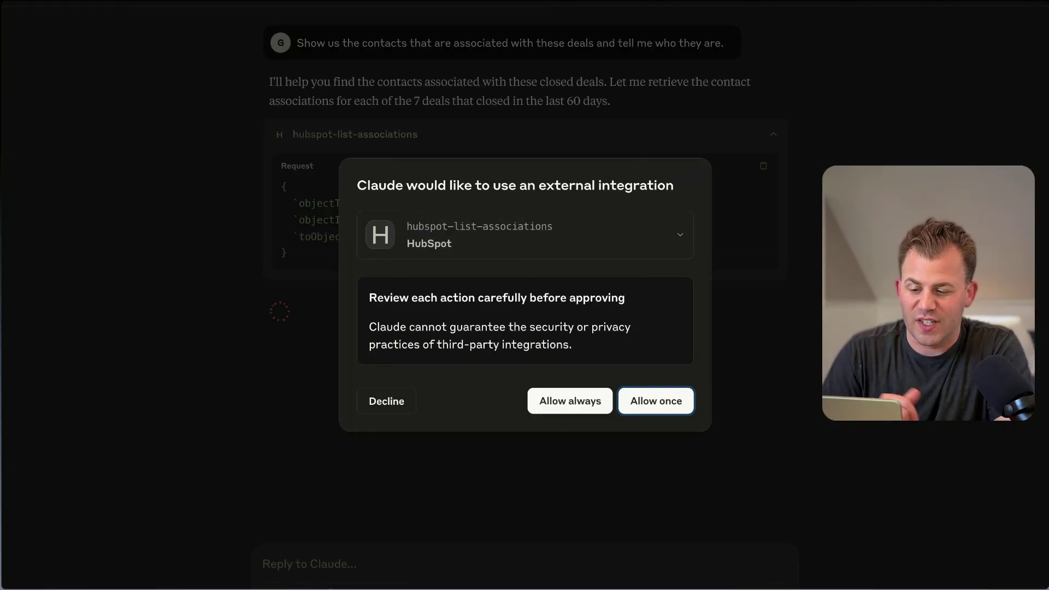
{"action": "left_click", "coordinate": [588, 402]}
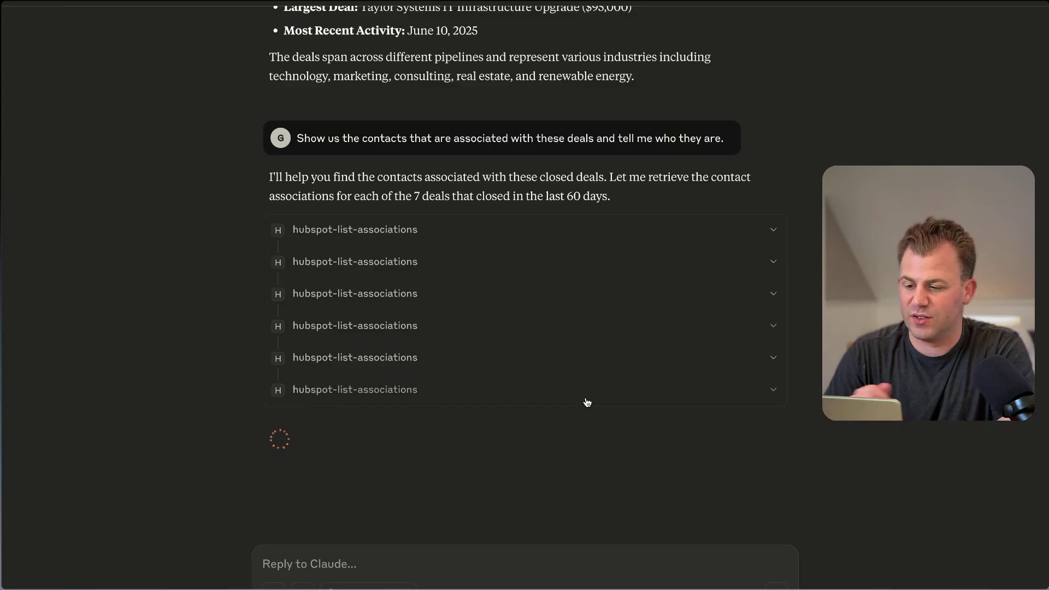
{"action": "left_click", "coordinate": [771, 230]}
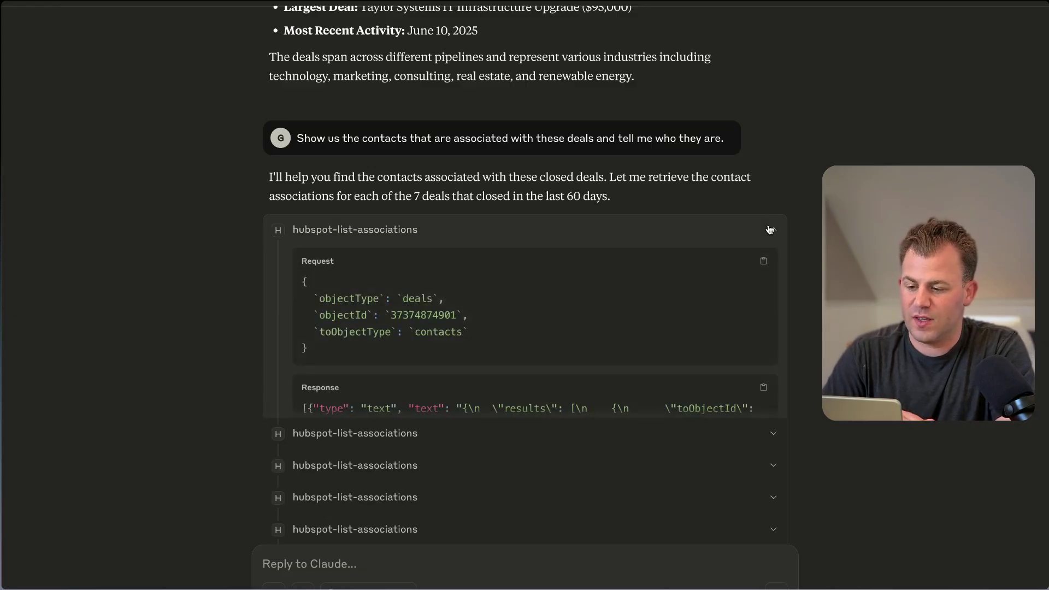
{"action": "left_click", "coordinate": [771, 230]}
{"action": "scroll", "coordinate": [813, 295], "scroll_direction": "down", "scroll_amount": 2}
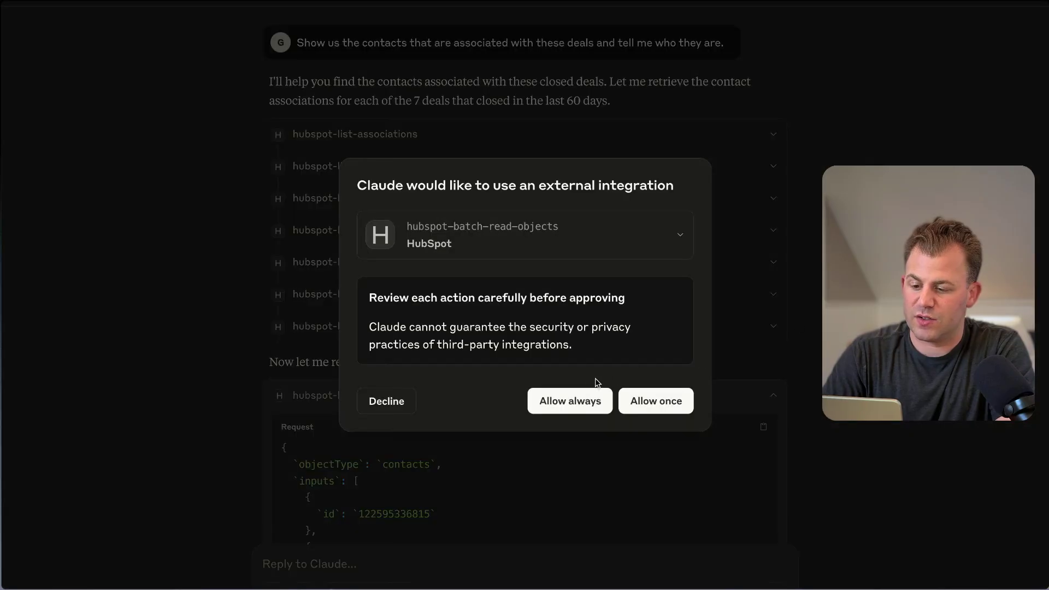
{"action": "left_click", "coordinate": [575, 400]}
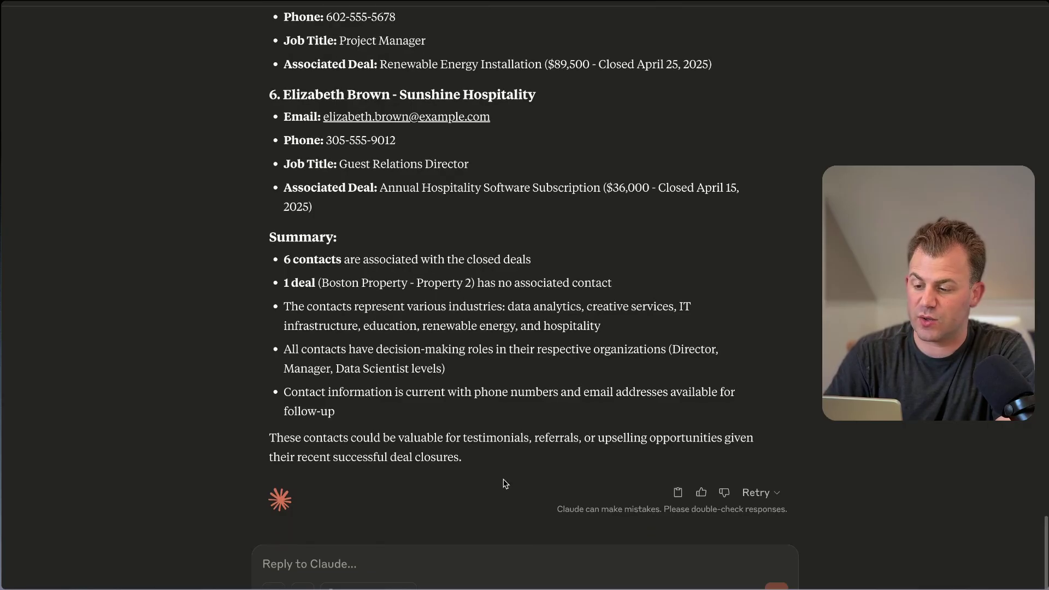
{"action": "scroll", "coordinate": [492, 508], "scroll_direction": "up", "scroll_amount": 2}
{"action": "left_click_drag", "start_coordinate": [321, 347], "coordinate": [470, 347]}
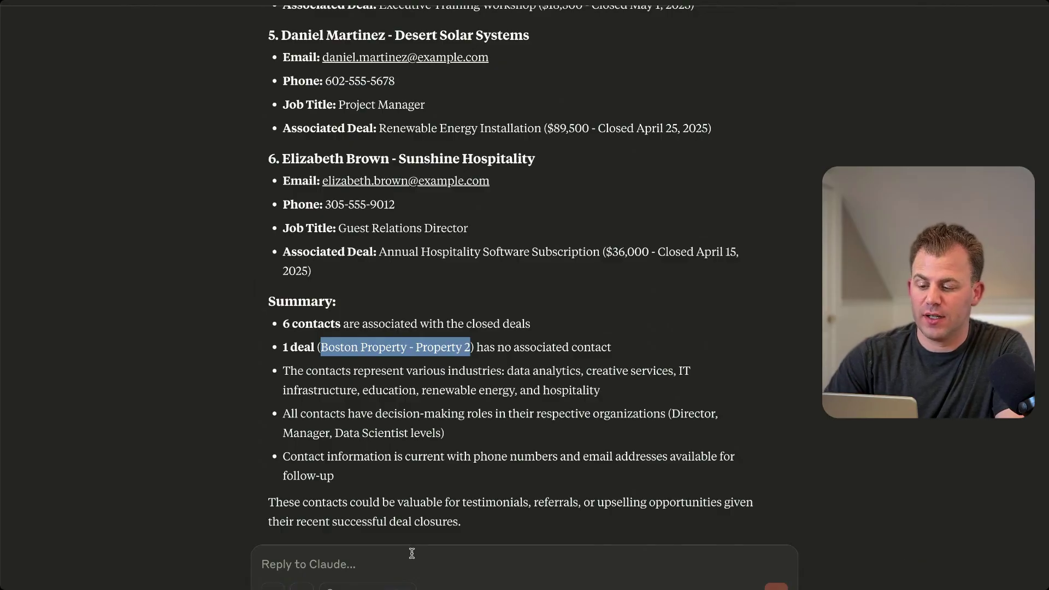
{"action": "left_click", "coordinate": [391, 559]}
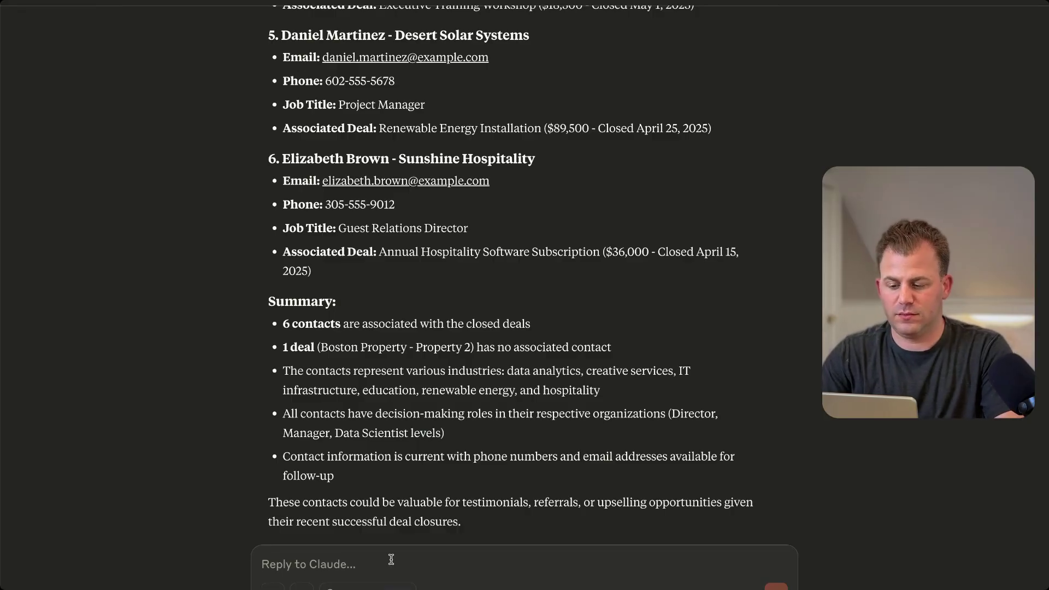
Request a new Acme Inc. contact linked to Boston Property - Property 2, allowing record creation.
{"action": "type", "text": "Okay. I remember who the contact was that should be associated with the Boston property deal. Her name was Sally Jane, and she worked for a company called Acme Inc. Can you create Sally Jane as a contact and then associate her to the deal?"}
{"action": "key", "text": "Return"}
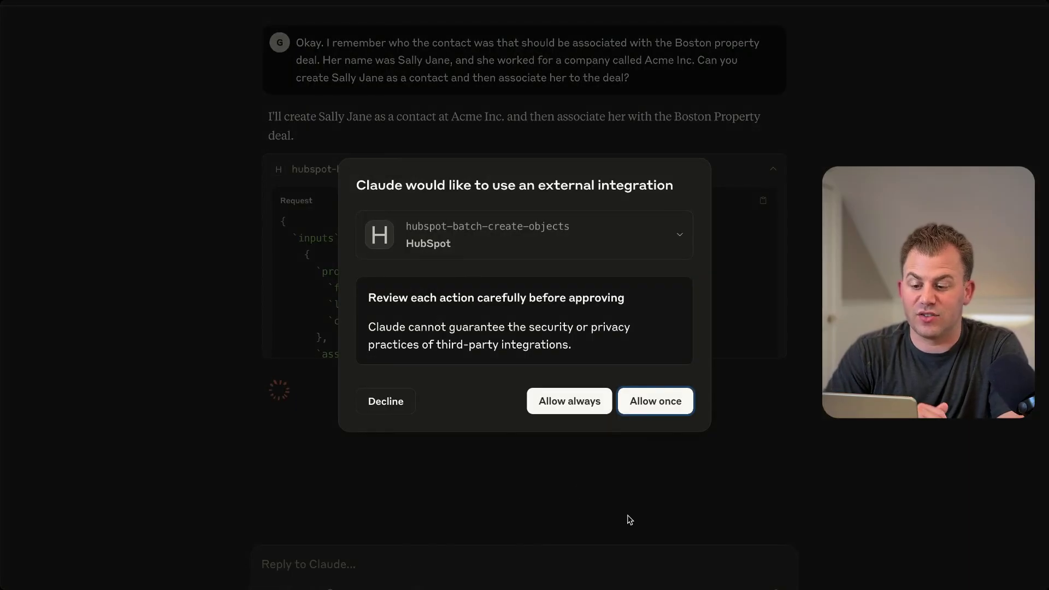
{"action": "left_click", "coordinate": [565, 408]}
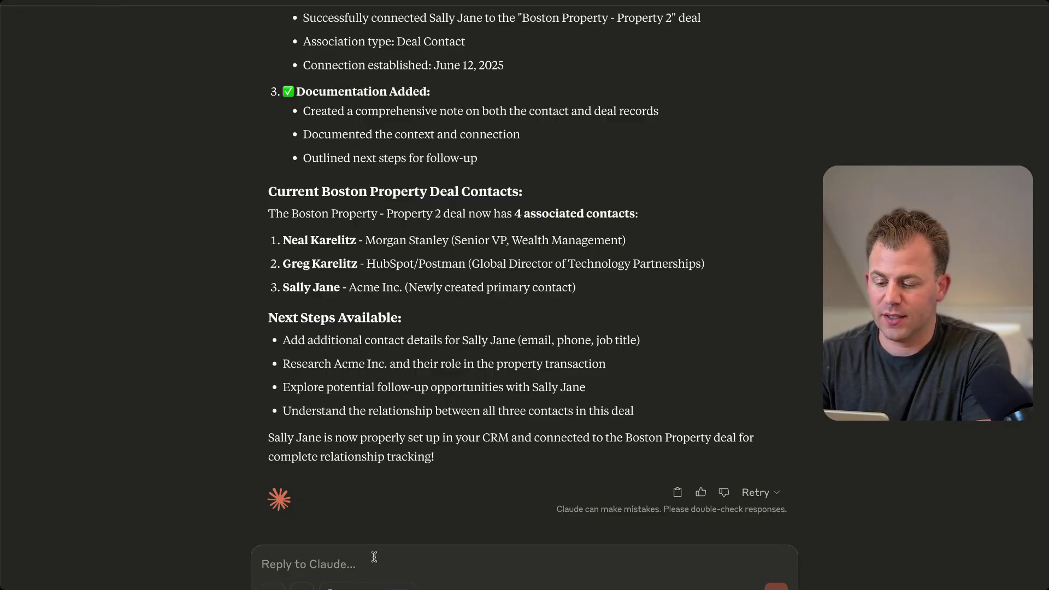
Ask Claude to find and research Anthropic's executives and add them as HubSpot contacts.
{"action": "type", "text": "Find me the executiv"}
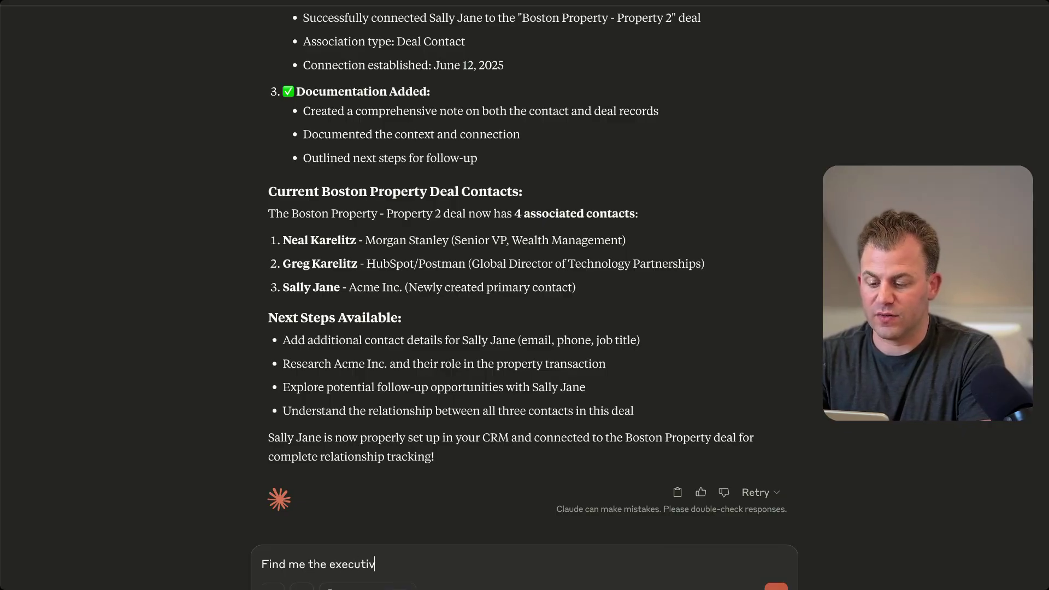
{"action": "type", "text": "es at the company Anthropic and add do some research on those p"}
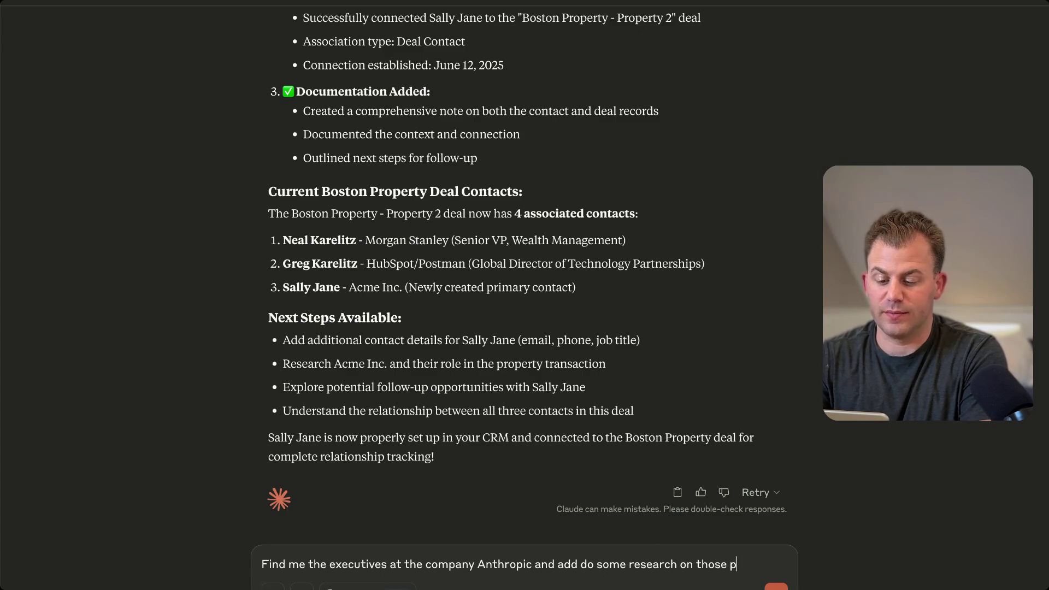
{"action": "type", "text": "eople for me."}
{"action": "key", "text": "Return"}
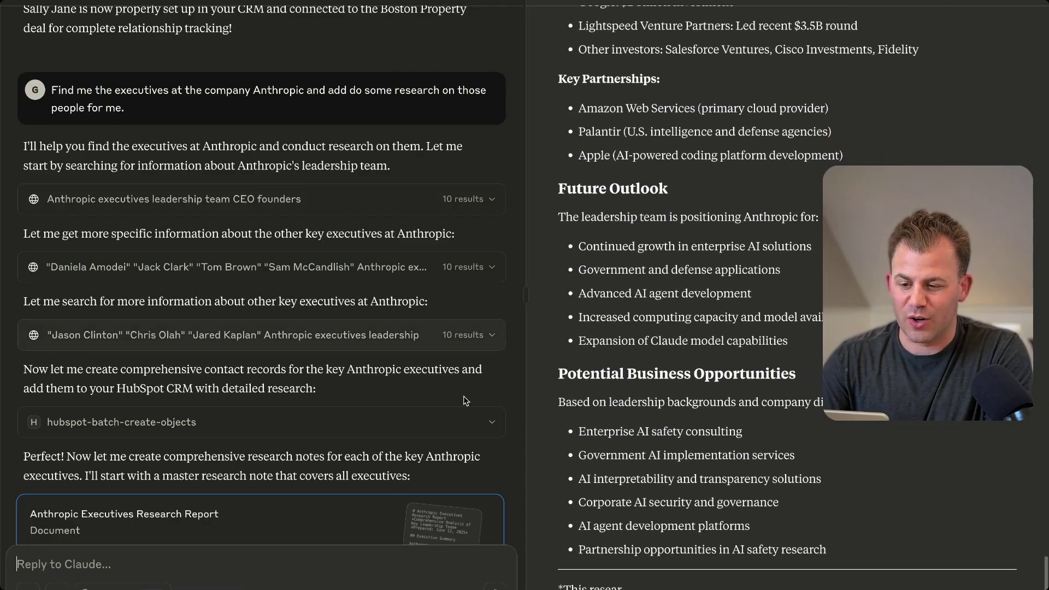
{"action": "left_click", "coordinate": [319, 563]}
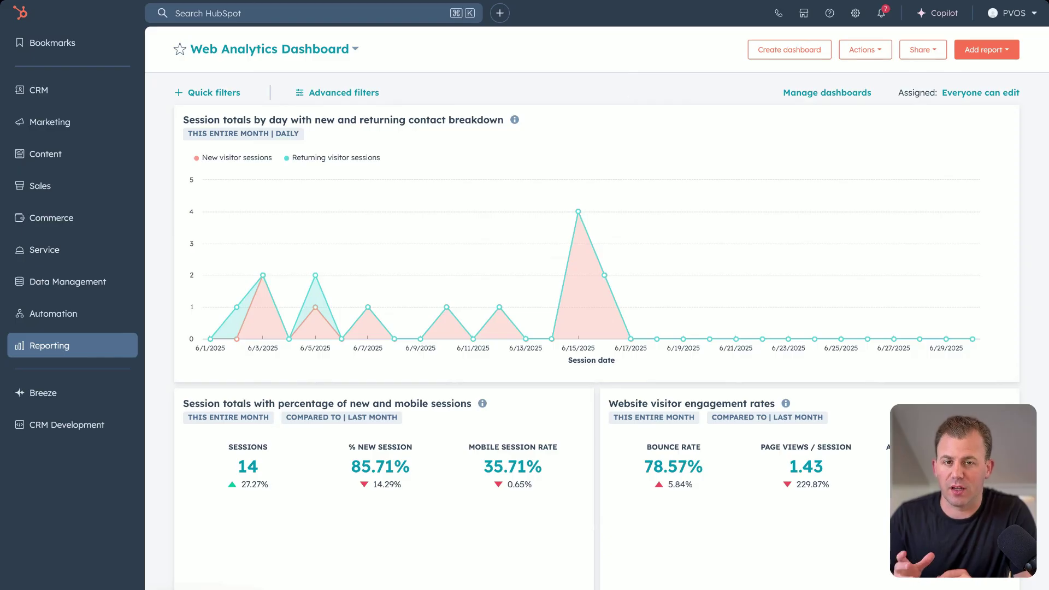
Go from HubSpot's account settings to the Private Apps page.
{"action": "left_click", "coordinate": [855, 13]}
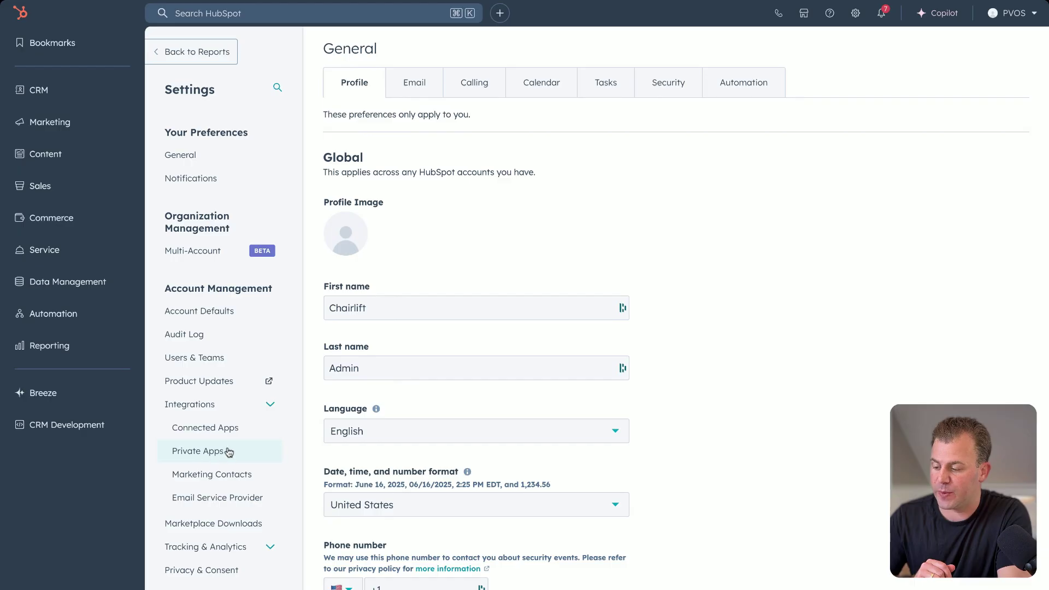
{"action": "left_click", "coordinate": [197, 451]}
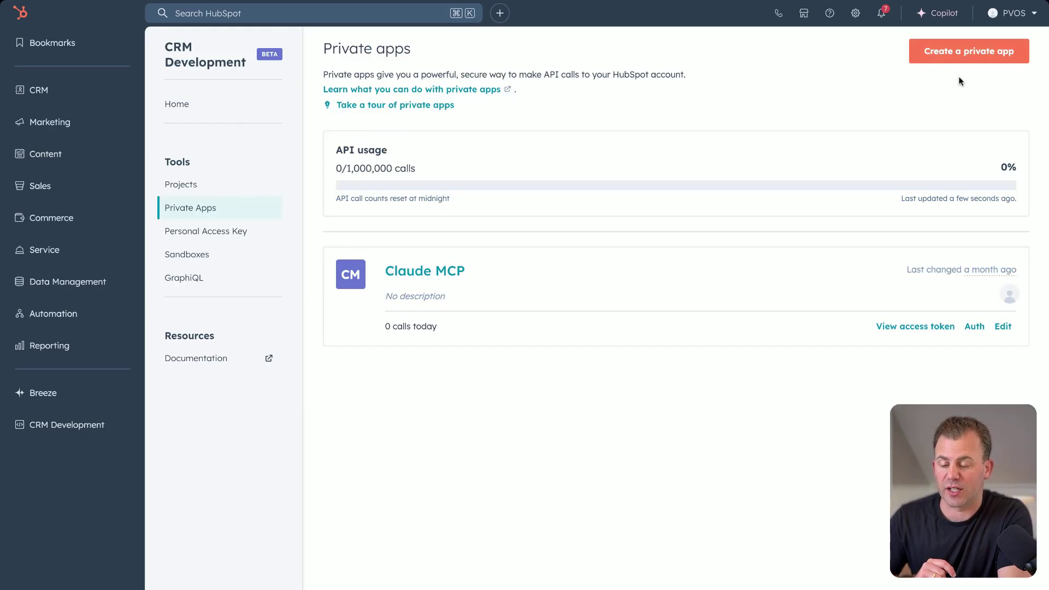
Start a new private app and name it 'Claude MCP 2'.
{"action": "left_click", "coordinate": [921, 58]}
{"action": "double_click", "coordinate": [409, 224]}
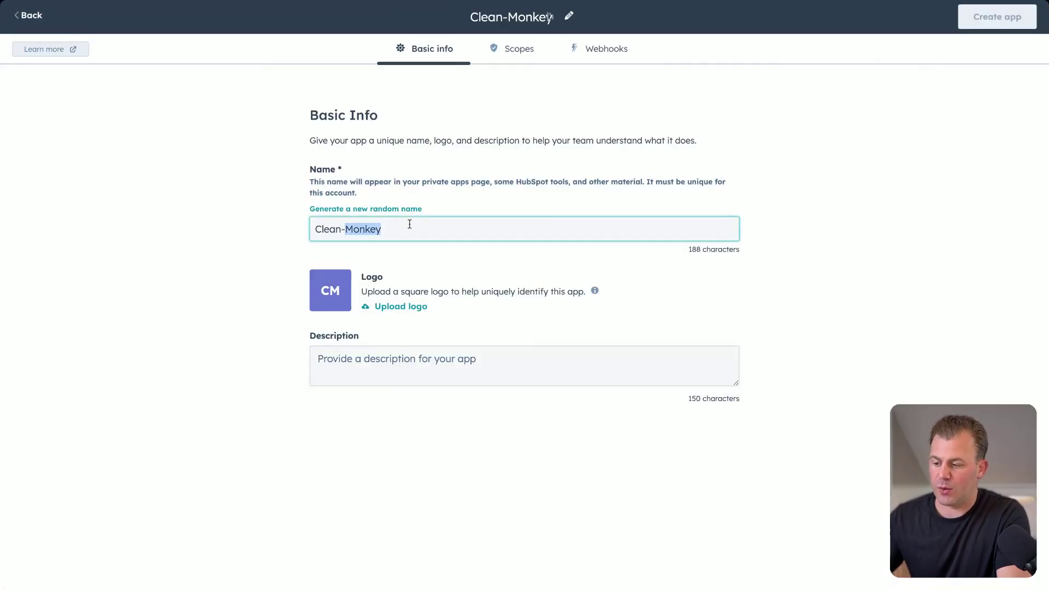
{"action": "triple_click", "coordinate": [409, 224]}
{"action": "type", "text": "Claude MCP"}
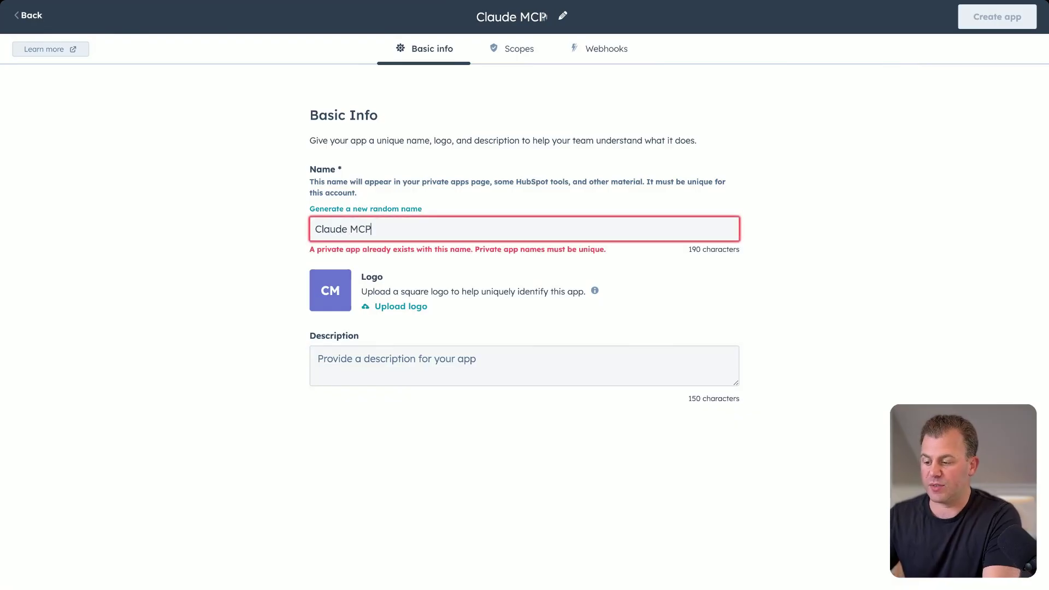
{"action": "type", "text": " 2"}
Check the crm.dealsplits.read_write, crm.export, crm.import, crm.lists.read and crm.lists.write scopes.
{"action": "left_click", "coordinate": [508, 61]}
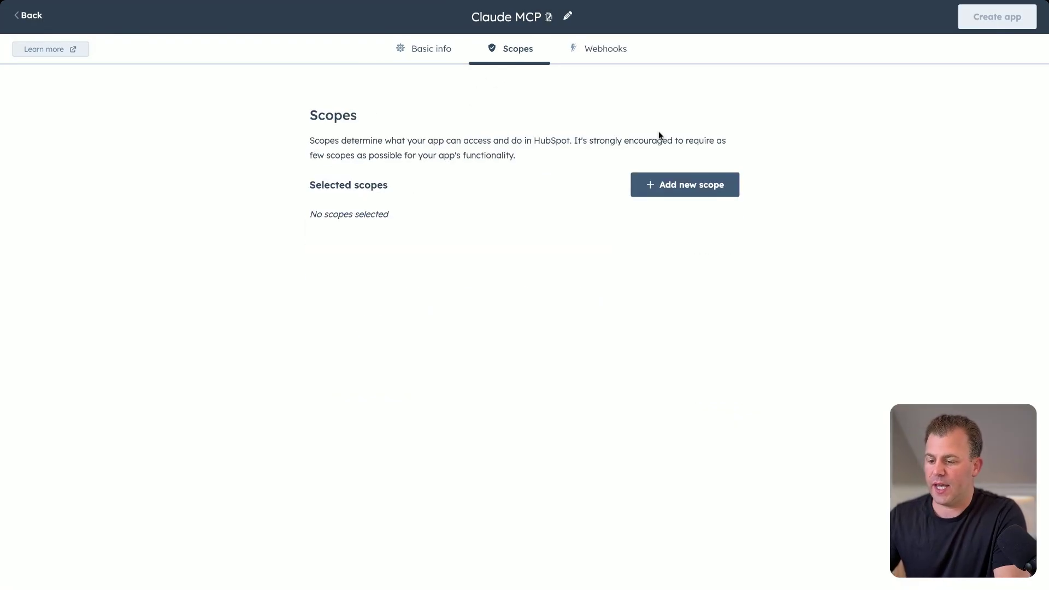
{"action": "left_click", "coordinate": [707, 176]}
{"action": "left_click", "coordinate": [1008, 143]}
{"action": "left_click", "coordinate": [1009, 177]}
{"action": "left_click", "coordinate": [1008, 212]}
{"action": "left_click", "coordinate": [1008, 246]}
{"action": "left_click", "coordinate": [1008, 281]}
{"action": "scroll", "coordinate": [1008, 314], "scroll_direction": "down", "scroll_amount": 20}
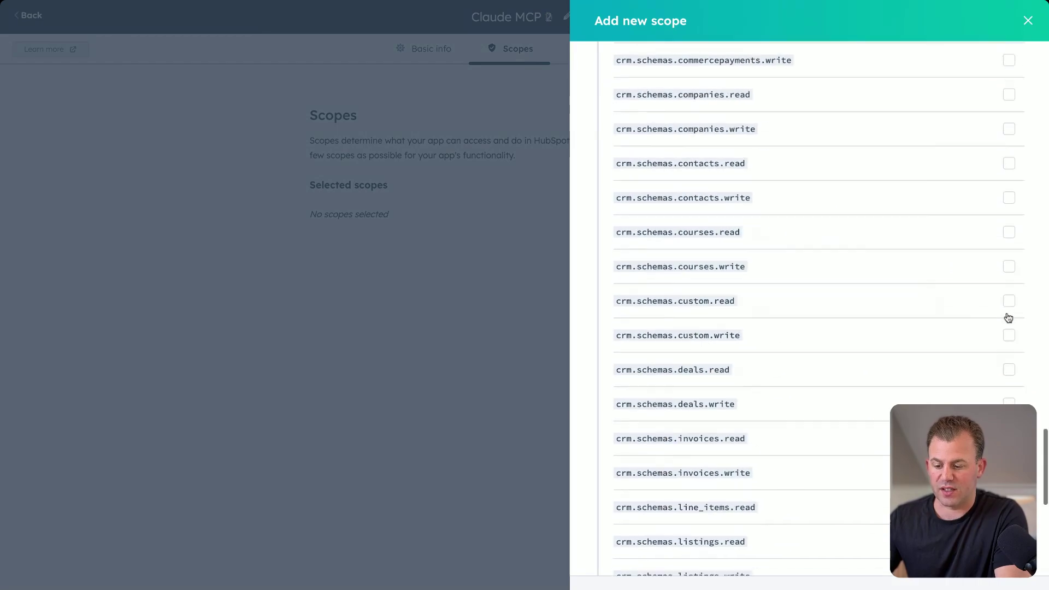
{"action": "scroll", "coordinate": [1009, 317], "scroll_direction": "up", "scroll_amount": 12}
{"action": "scroll", "coordinate": [1008, 317], "scroll_direction": "up", "scroll_amount": 10}
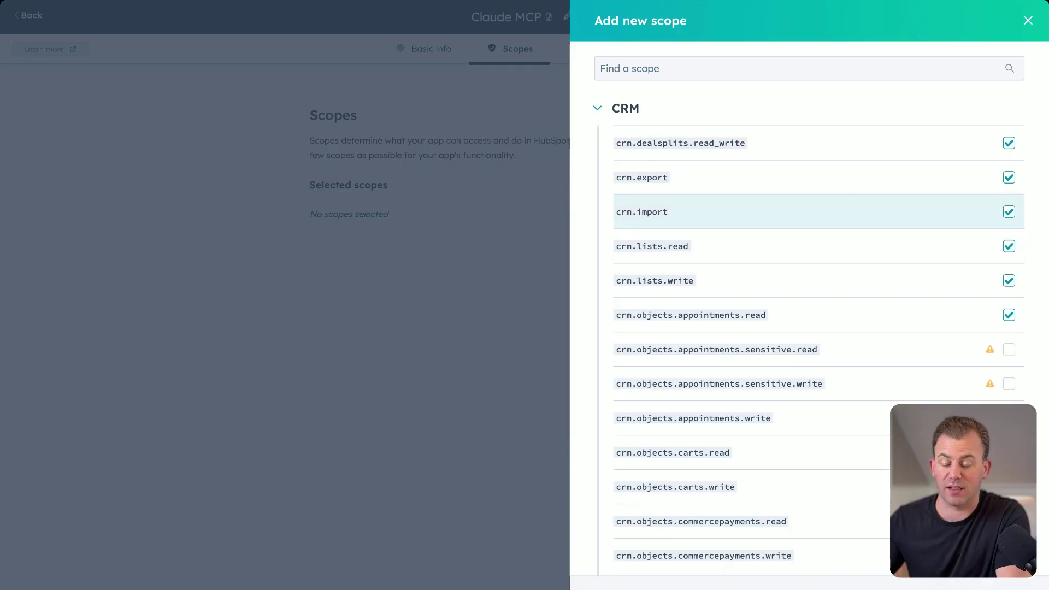
Add the six checked CRM scopes to the app and review their summary.
{"action": "left_click", "coordinate": [607, 585]}
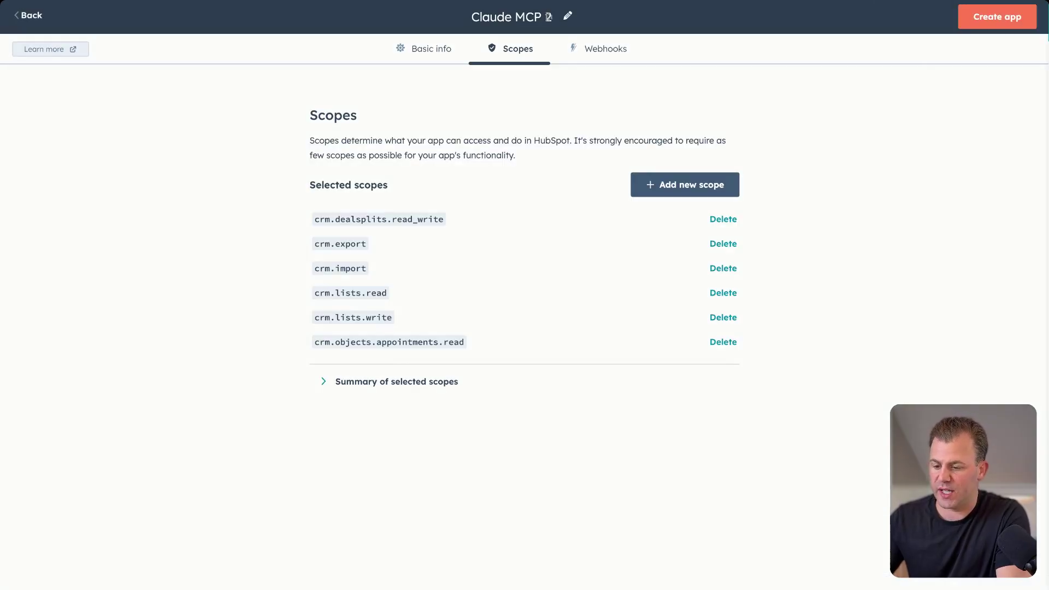
{"action": "left_click", "coordinate": [420, 392]}
{"action": "scroll", "coordinate": [419, 391], "scroll_direction": "down", "scroll_amount": 1}
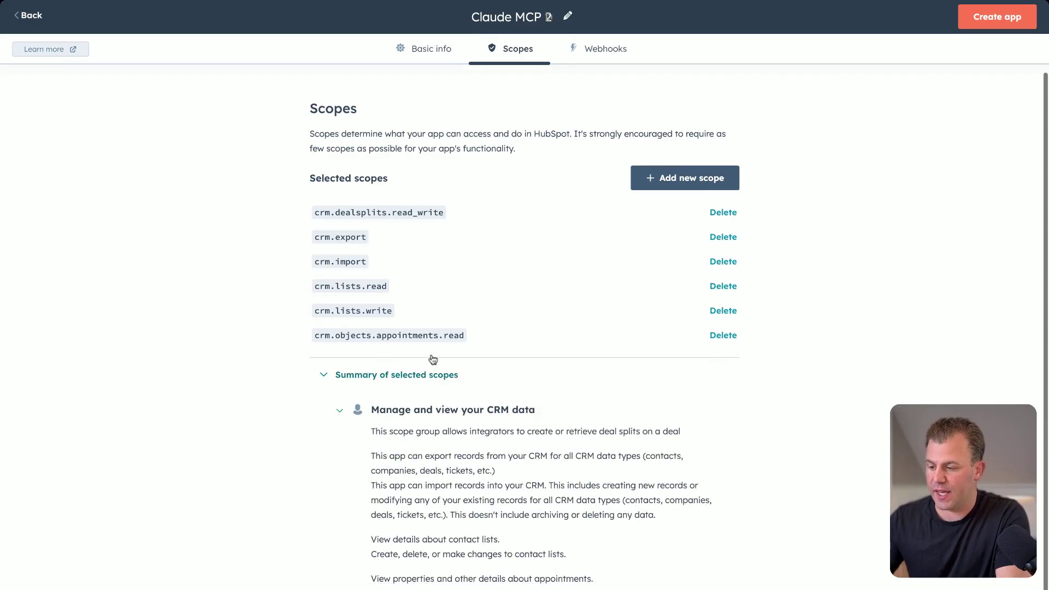
Create the Claude MCP 2 app, then reveal and copy its access token.
{"action": "left_click", "coordinate": [975, 22]}
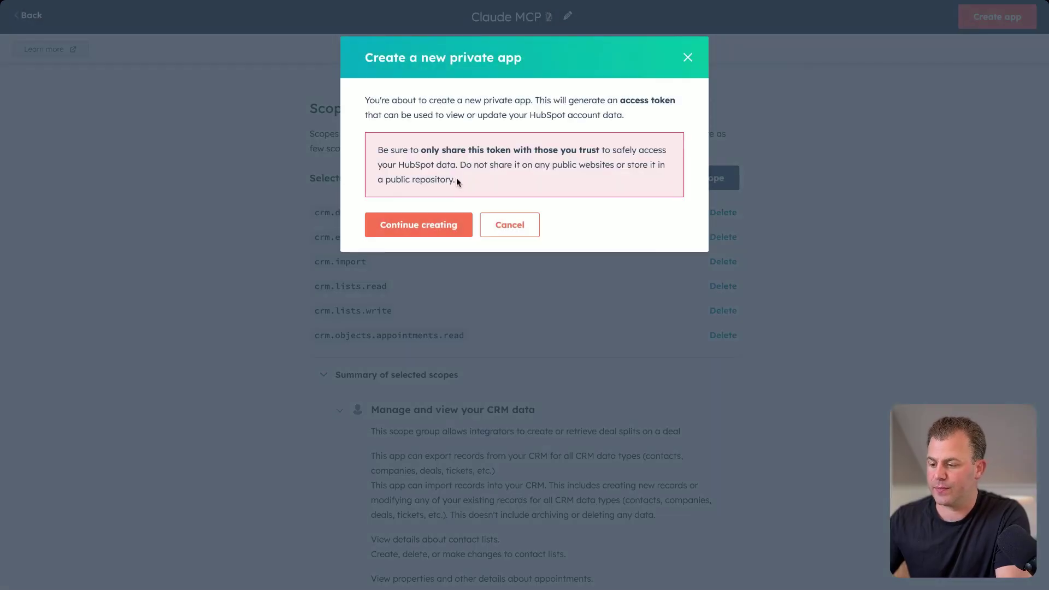
{"action": "left_click", "coordinate": [431, 228]}
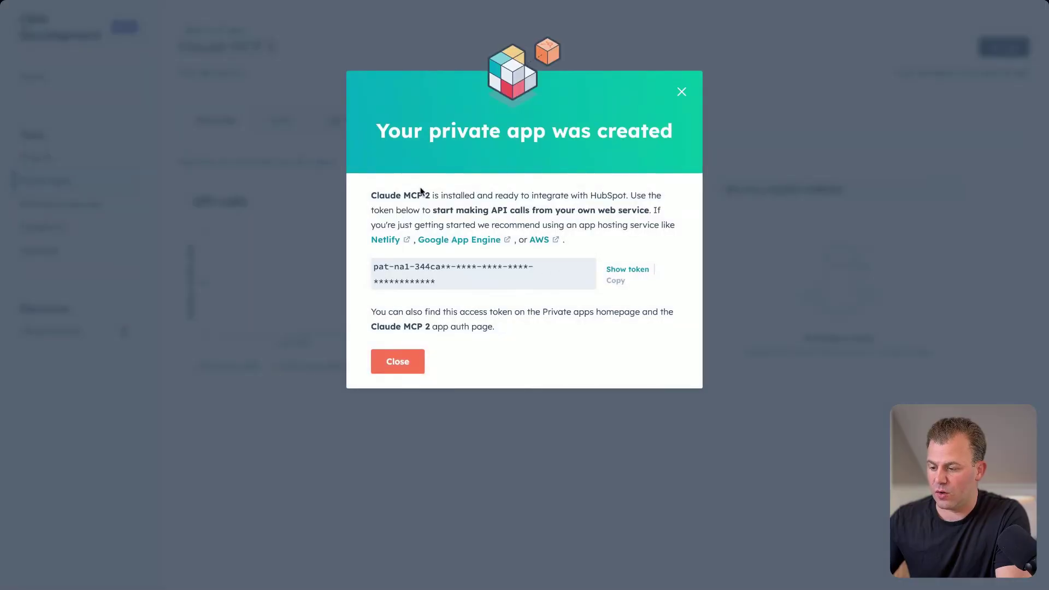
{"action": "left_click", "coordinate": [616, 269]}
{"action": "left_click", "coordinate": [620, 283]}
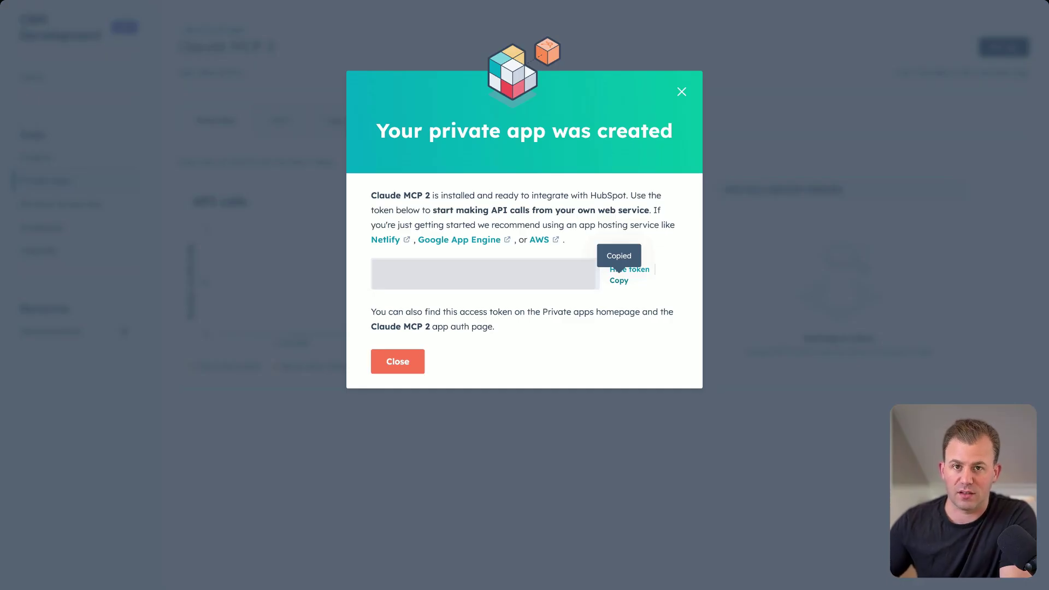
Open Claude's Developer settings and reveal claude_desktop_config.json in Finder via Edit Config.
{"action": "key", "text": "ctrl+Up"}
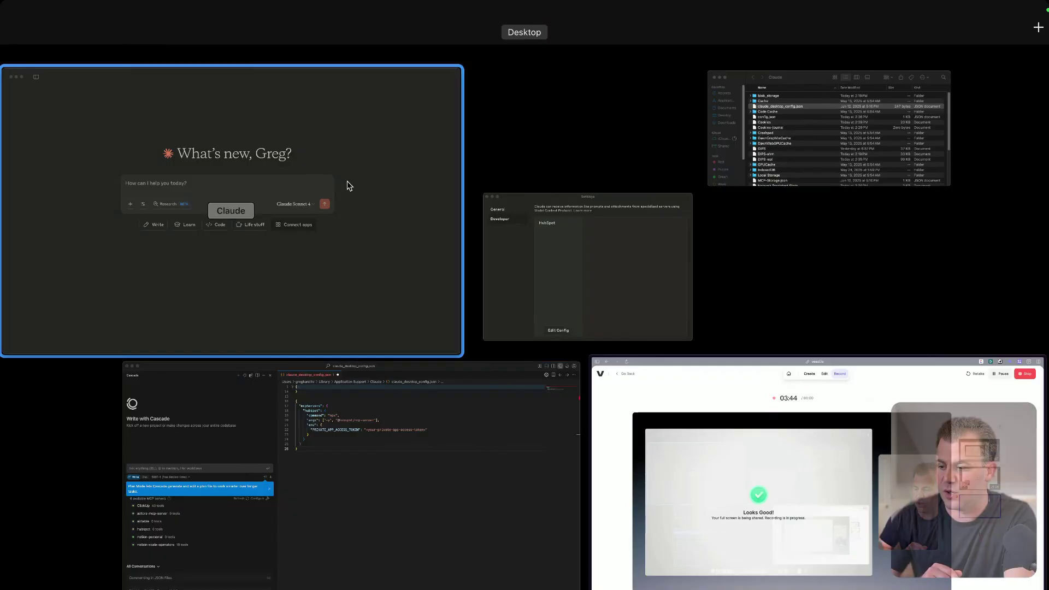
{"action": "left_click", "coordinate": [347, 182]}
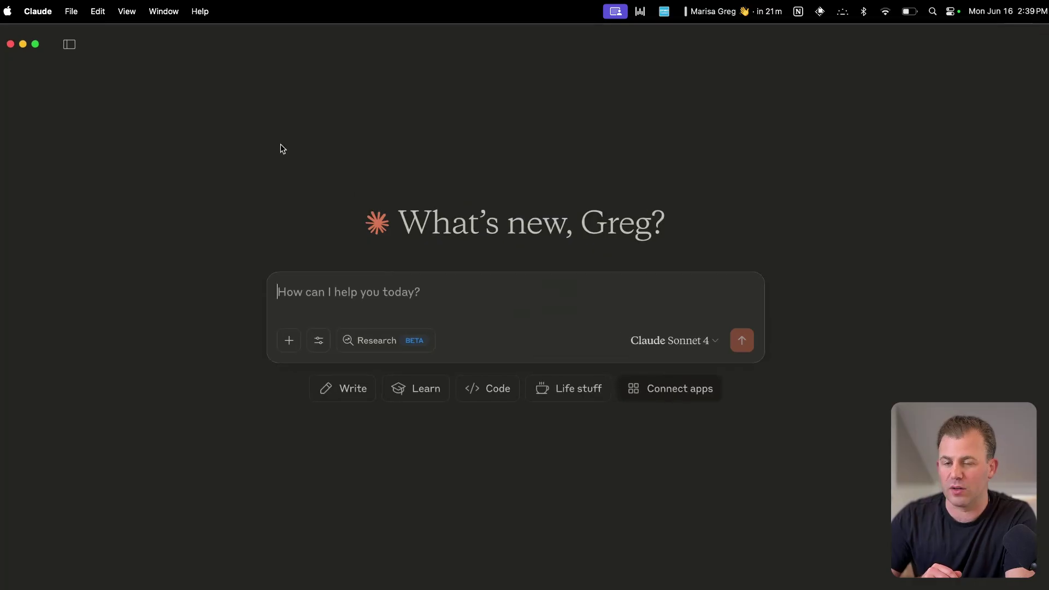
{"action": "left_click", "coordinate": [39, 11]}
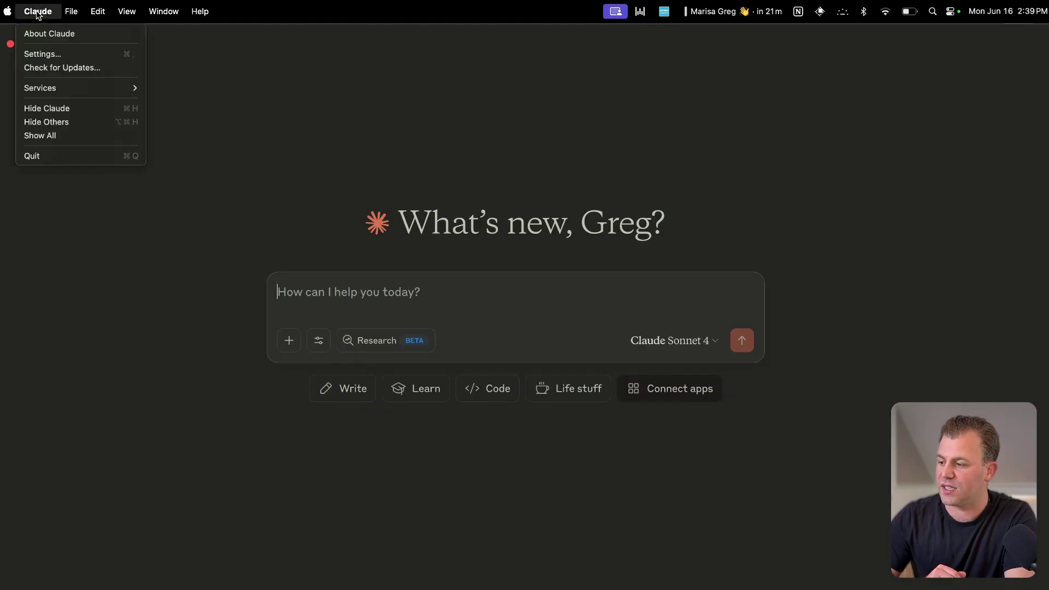
{"action": "left_click", "coordinate": [53, 55]}
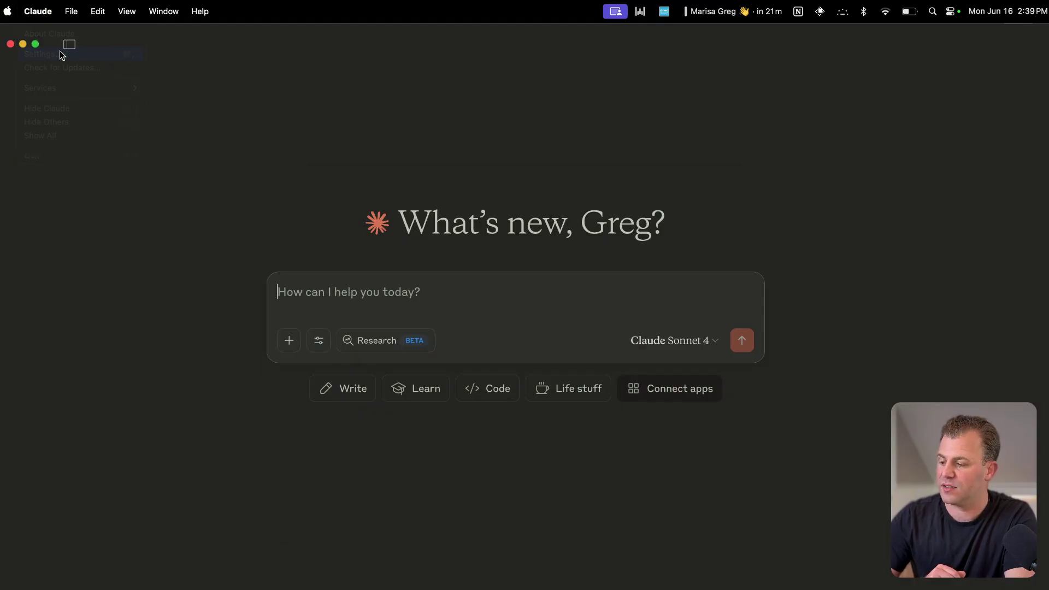
{"action": "left_click", "coordinate": [316, 210]}
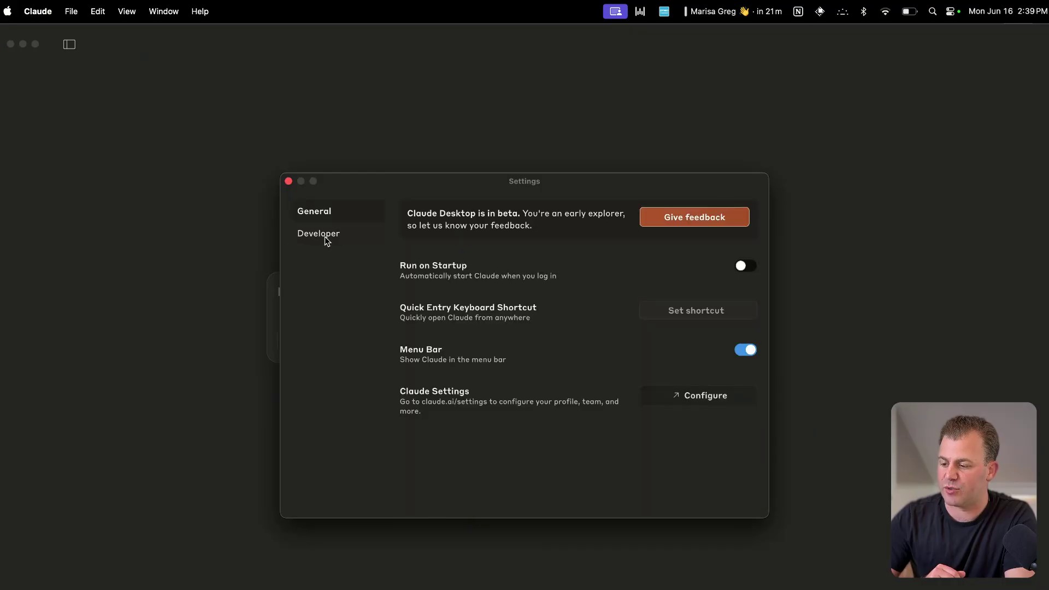
{"action": "left_click", "coordinate": [328, 238]}
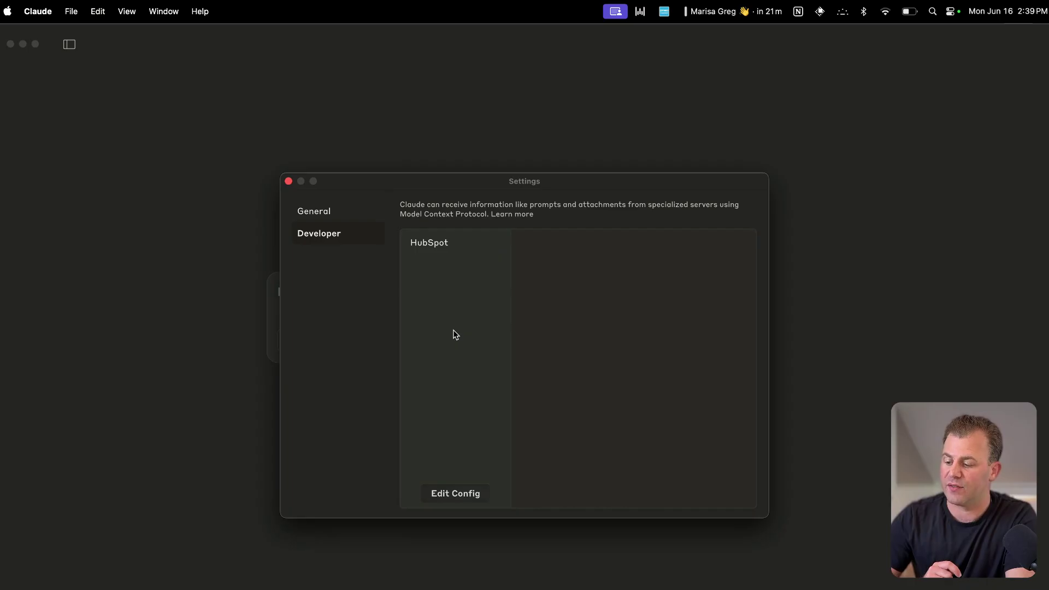
{"action": "left_click", "coordinate": [453, 494]}
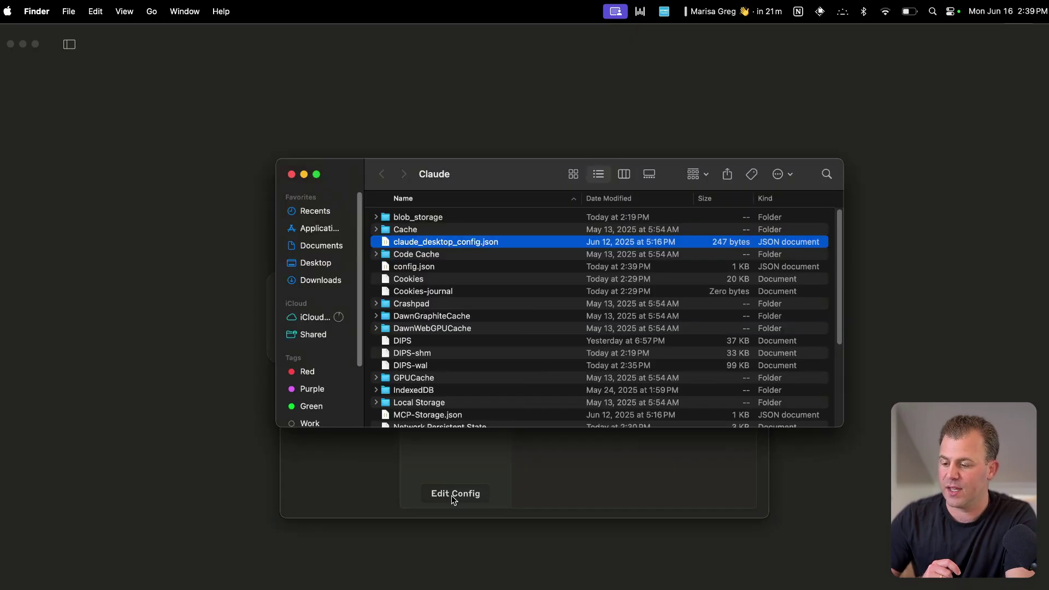
Open claude_desktop_config.json from Finder in Windsurf.
{"action": "double_click", "coordinate": [493, 247]}
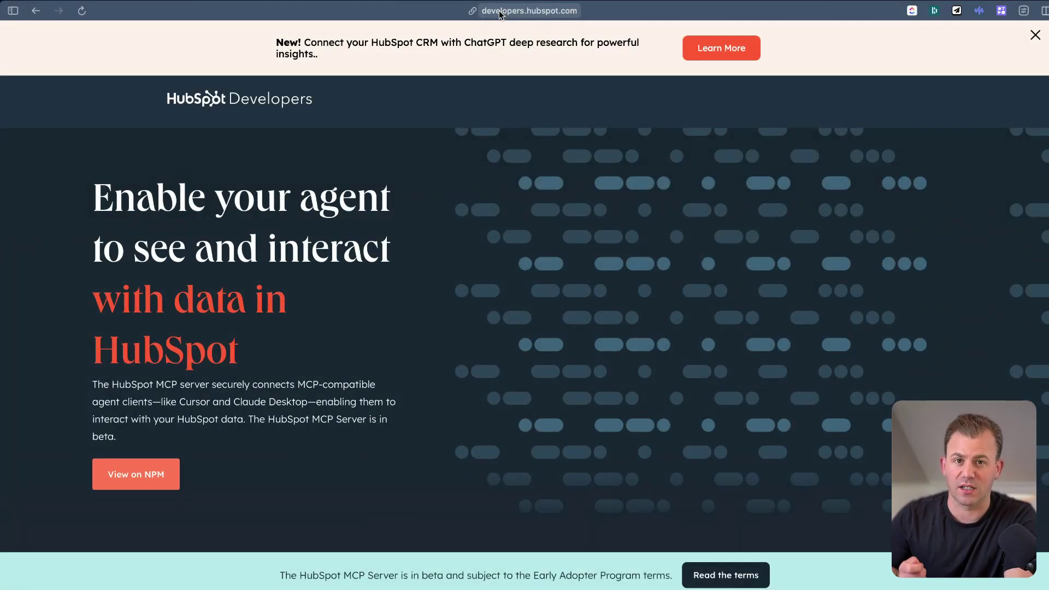
{"action": "left_click", "coordinate": [500, 14]}
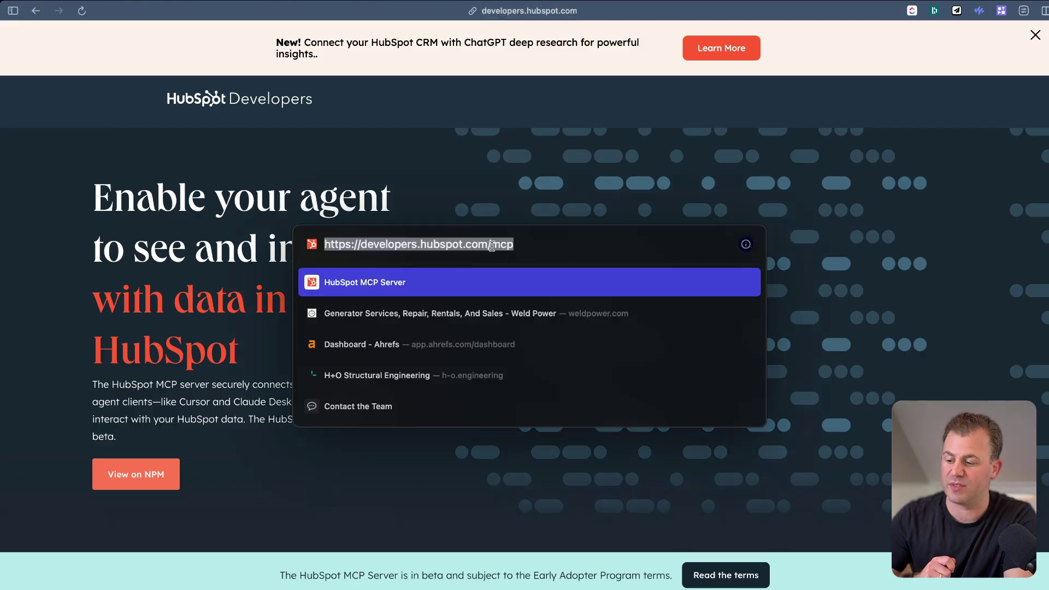
{"action": "left_click", "coordinate": [596, 190]}
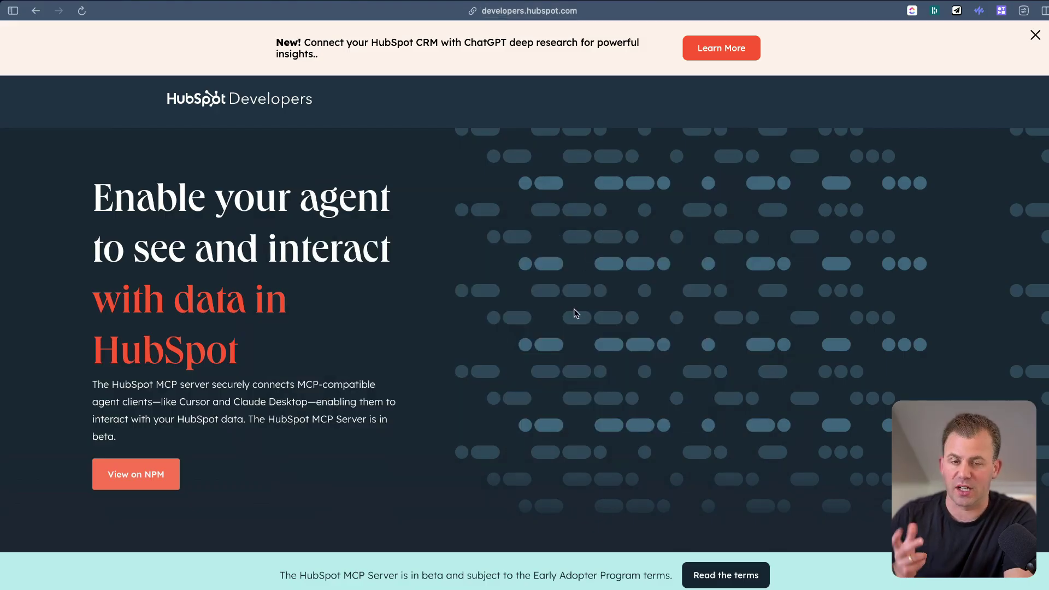
{"action": "left_click", "coordinate": [135, 481]}
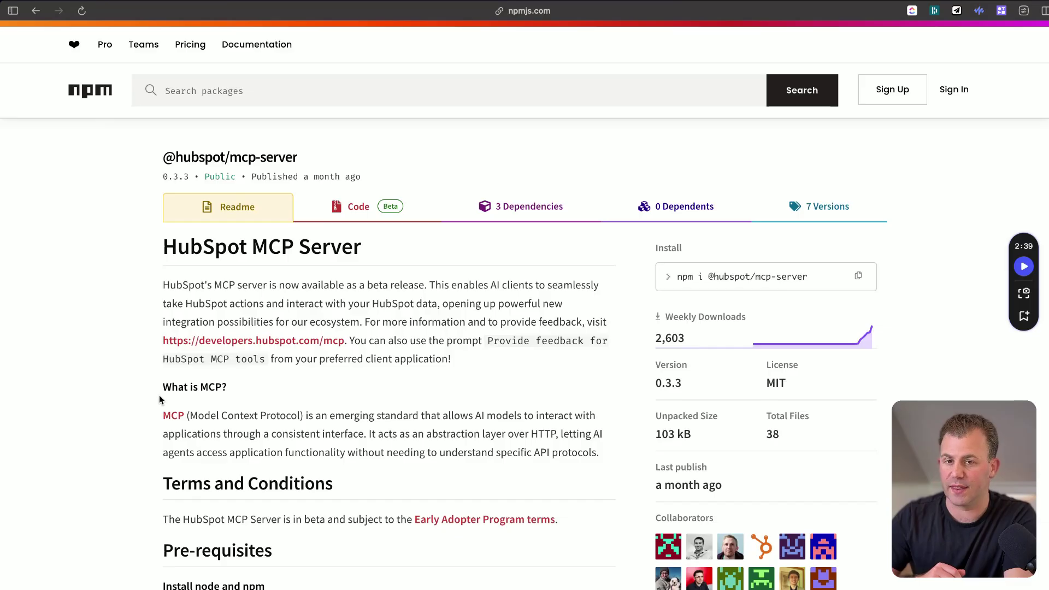
{"action": "scroll", "coordinate": [159, 395], "scroll_direction": "down", "scroll_amount": 10}
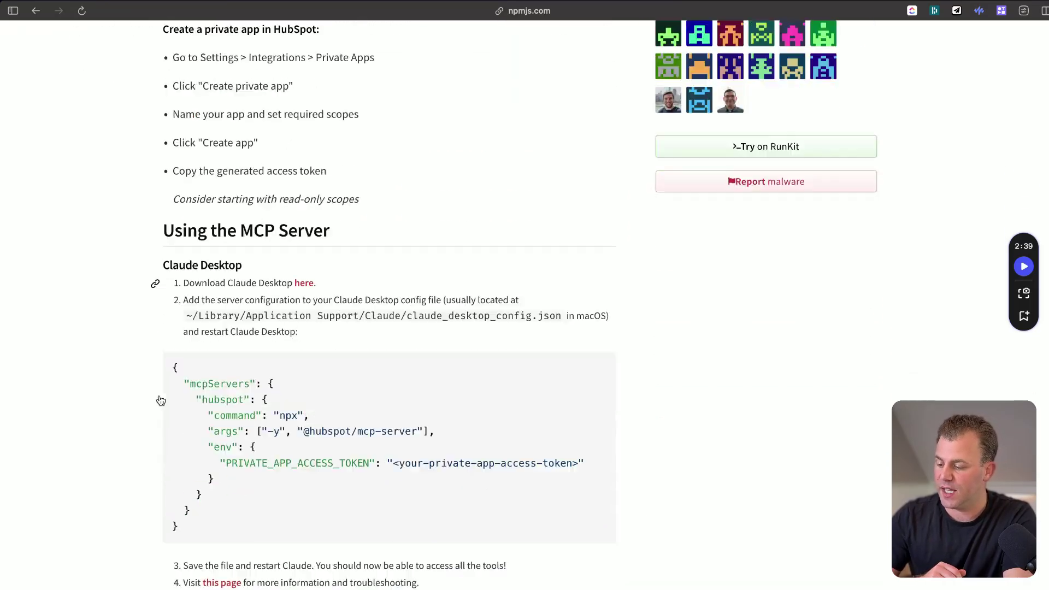
{"action": "scroll", "coordinate": [161, 400], "scroll_direction": "down", "scroll_amount": 2}
{"action": "left_click_drag", "start_coordinate": [172, 309], "coordinate": [207, 449]}
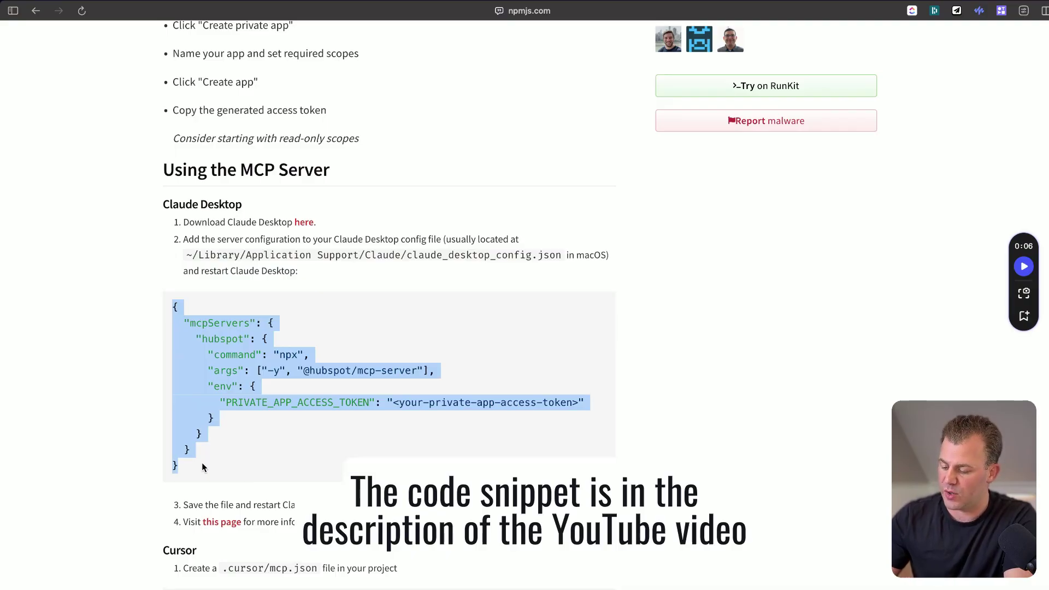
Back in Windsurf's claude_desktop_config.json, select the <your-private-app-access-token> placeholder on line 22.
{"action": "key", "text": "ctrl+Up"}
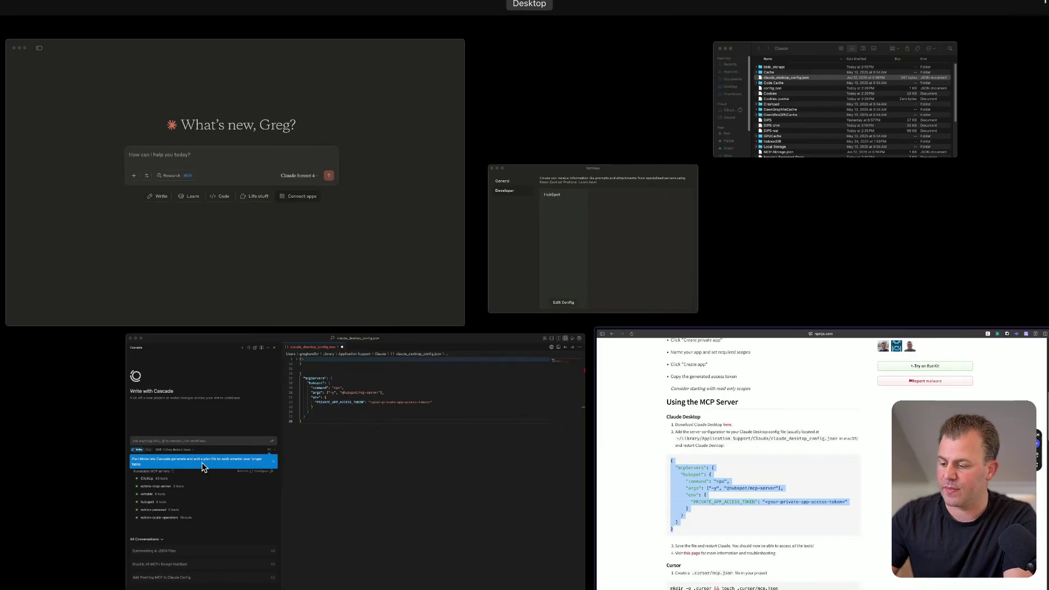
{"action": "left_click", "coordinate": [369, 437]}
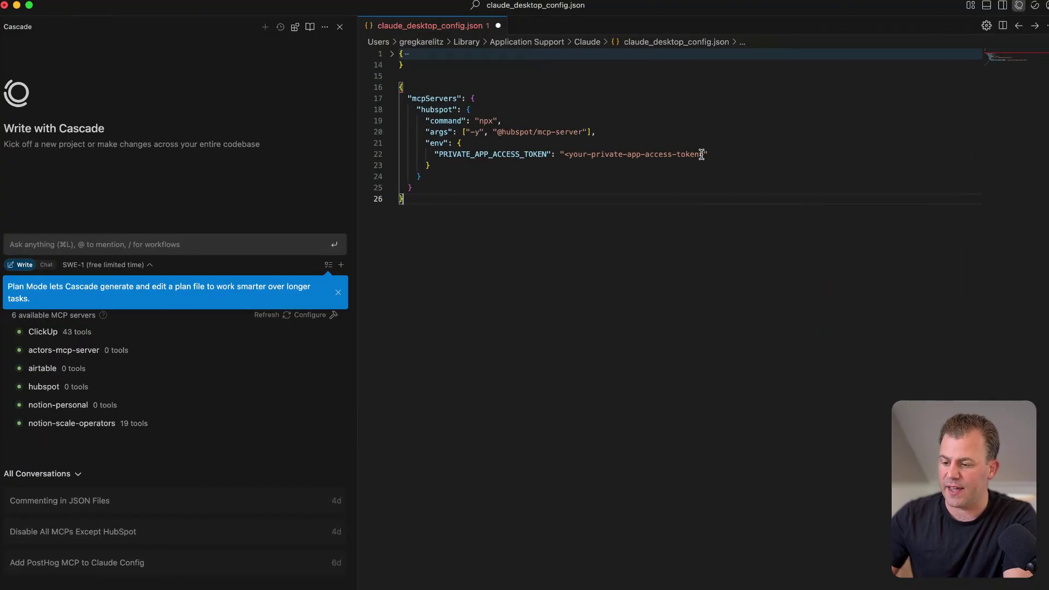
{"action": "left_click_drag", "start_coordinate": [703, 155], "coordinate": [563, 153]}
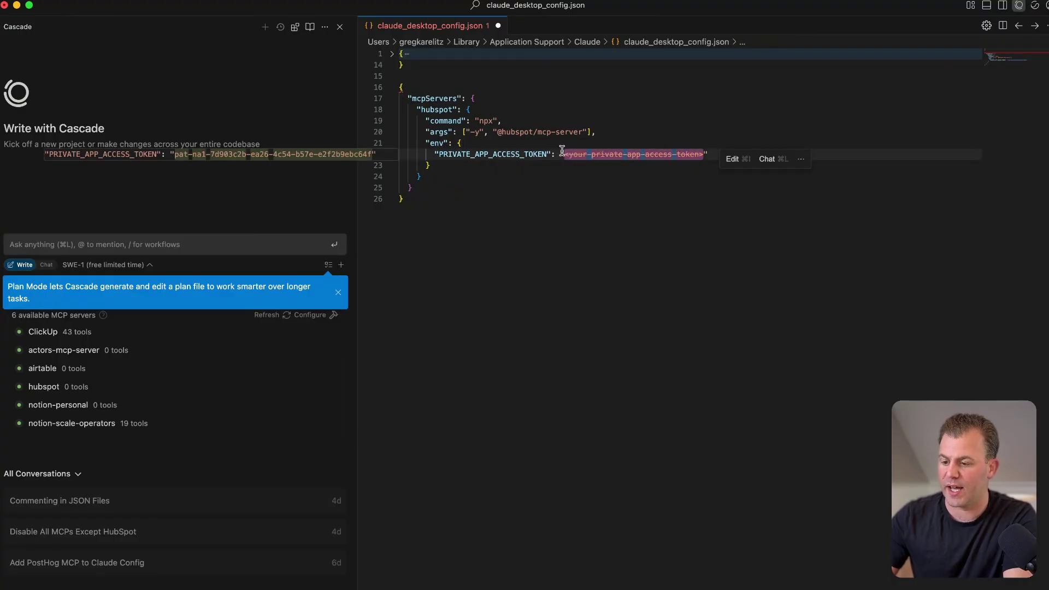